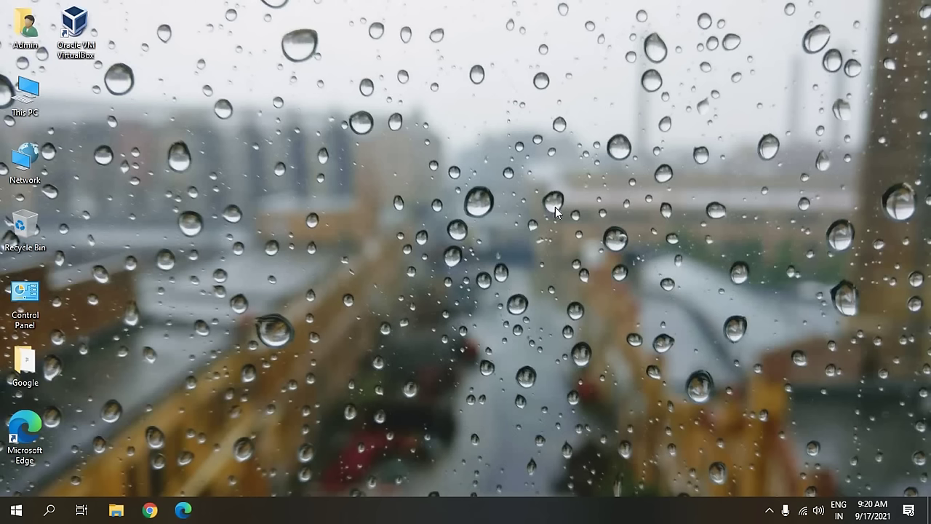
Search Windows for 'power' and open the Power & sleep settings page
click(49, 509)
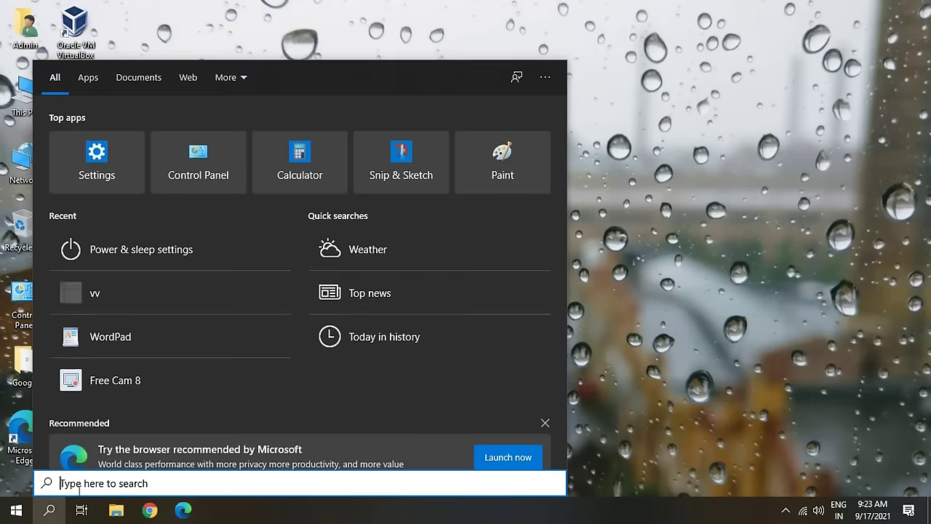
text(powe)
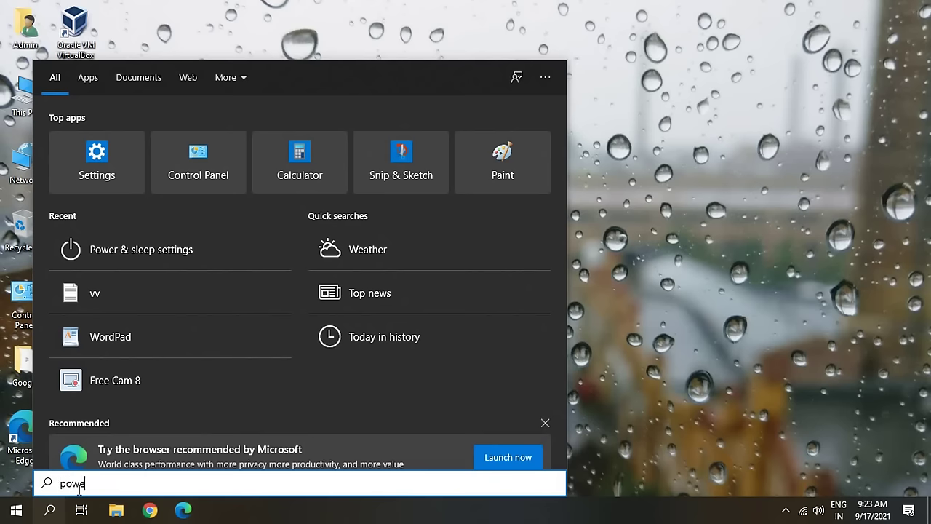
text(r)
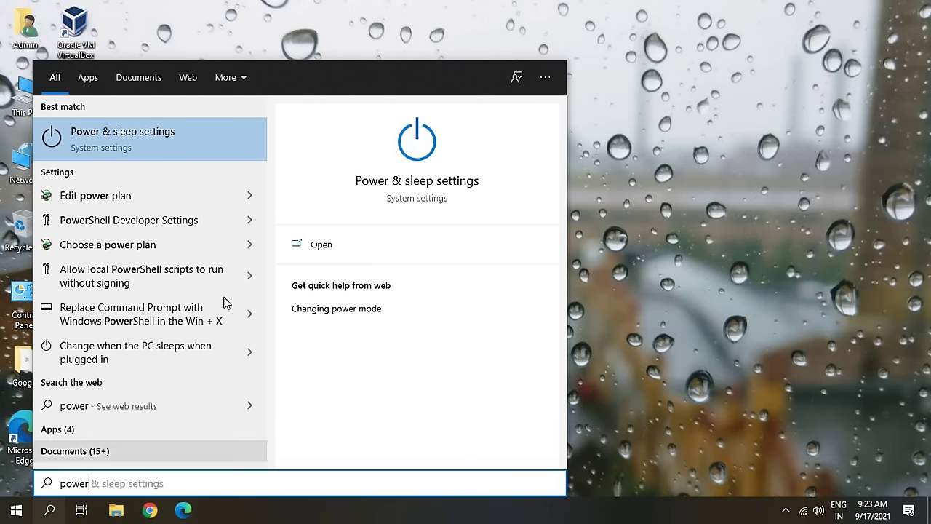
click(118, 142)
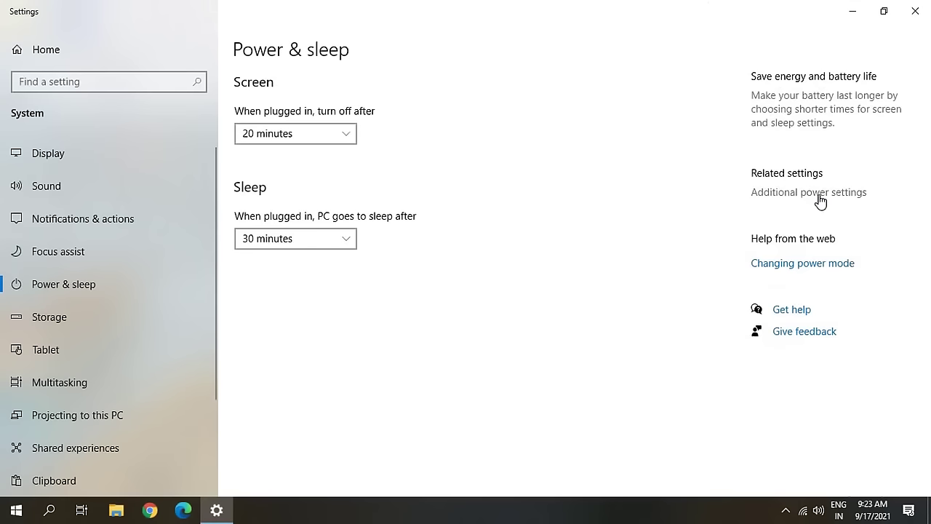
From Additional power settings, open Change plan settings for the Balanced (recommended) plan
click(821, 193)
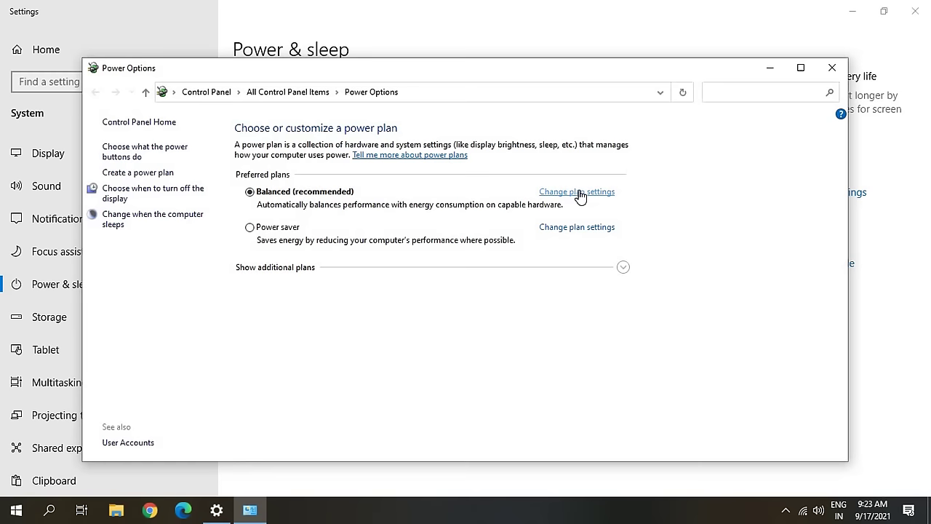
click(580, 193)
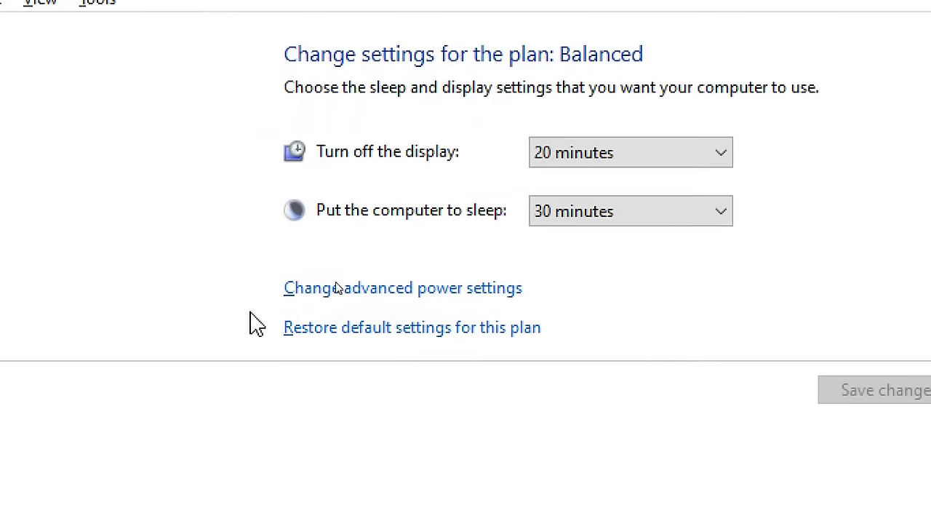
Open the advanced power settings and pick the High performance plan to edit
click(431, 291)
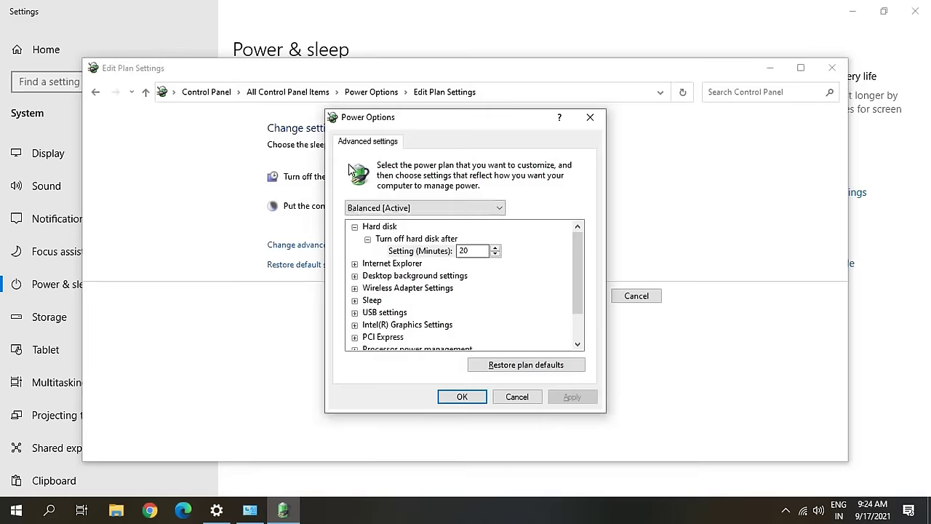
click(477, 210)
click(476, 209)
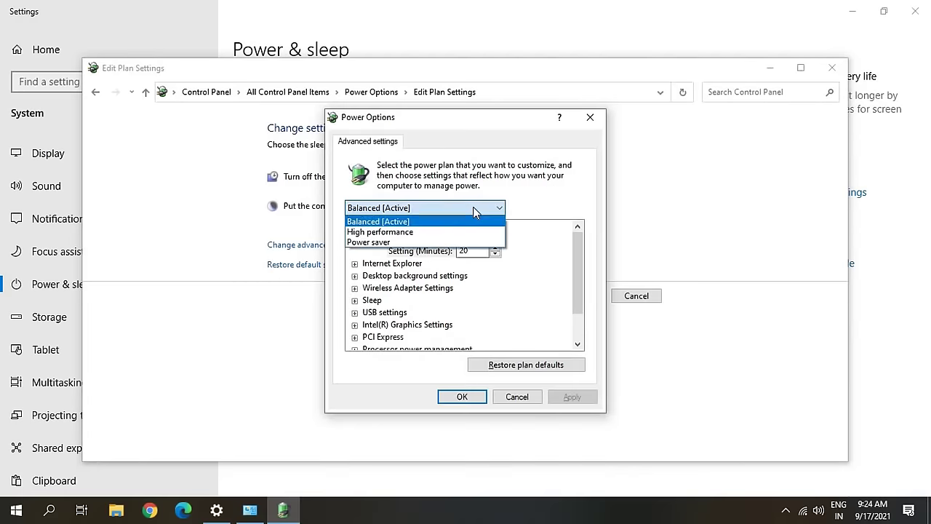
click(396, 233)
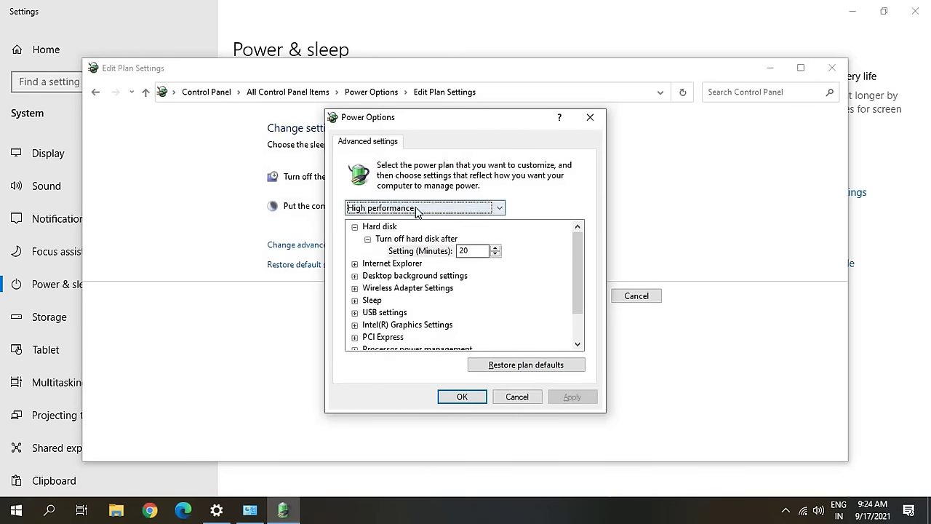
click(414, 209)
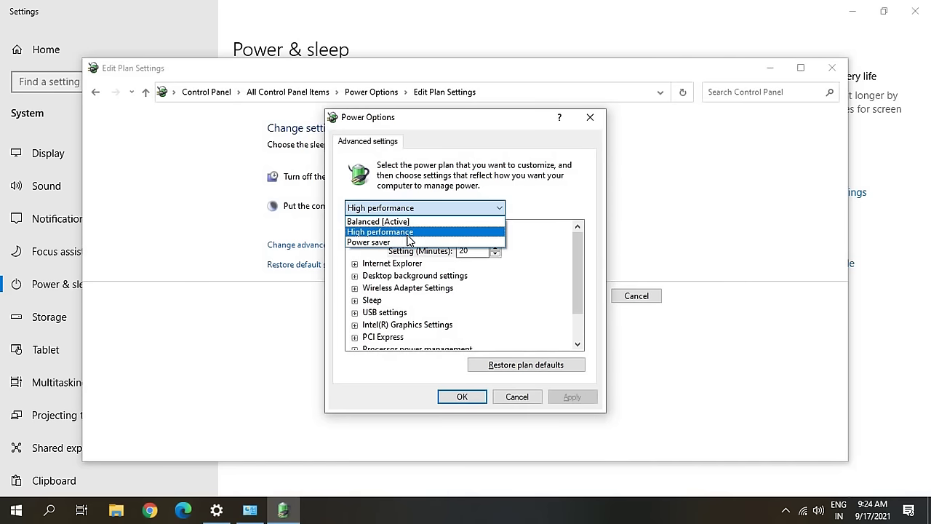
click(409, 235)
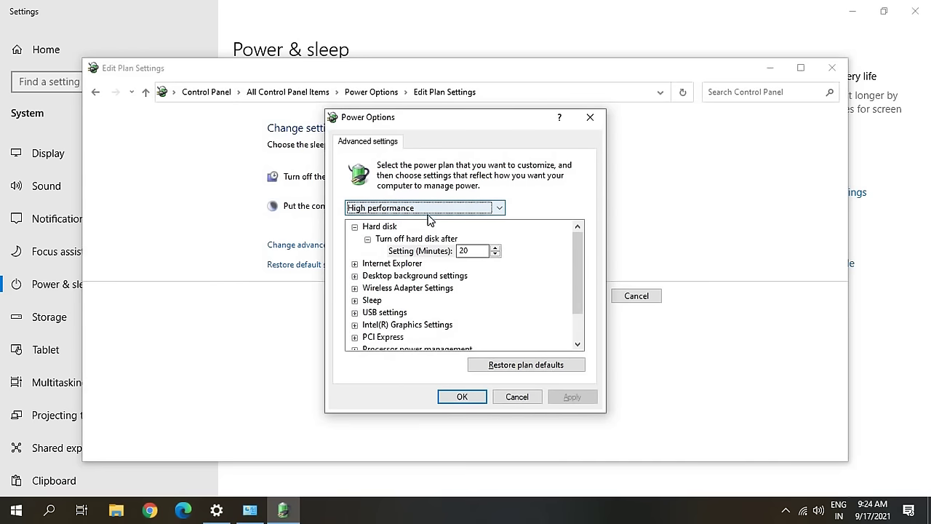
Set processor power management to minimum 0%, Active cooling and maximum 100%, then confirm
scroll(440, 288, down, 1)
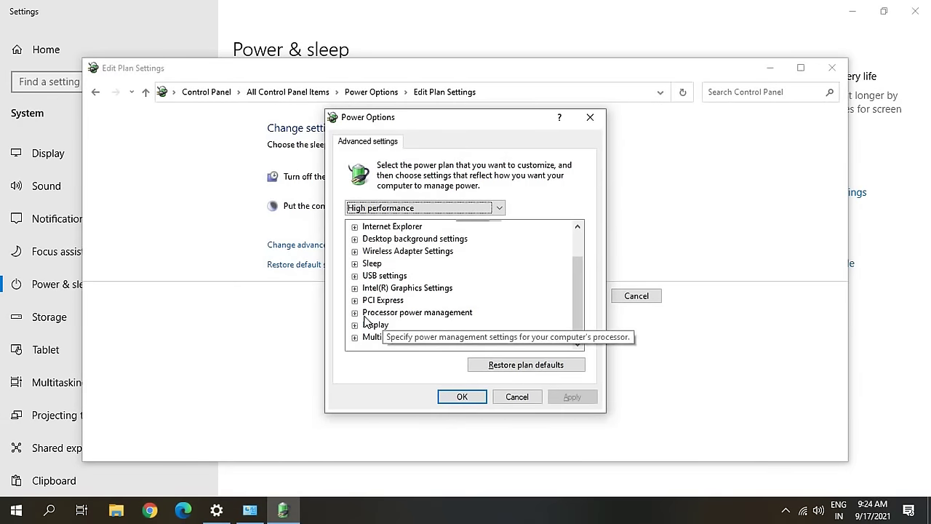
click(355, 313)
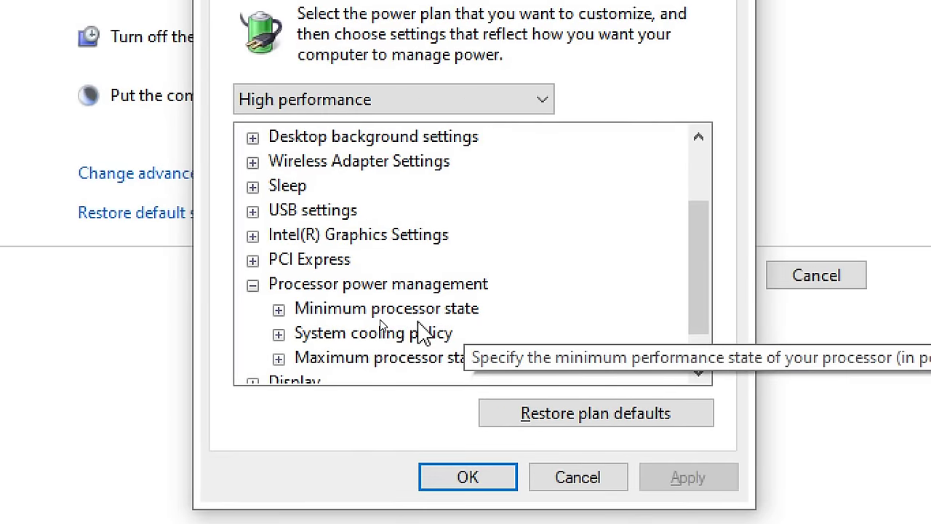
click(277, 309)
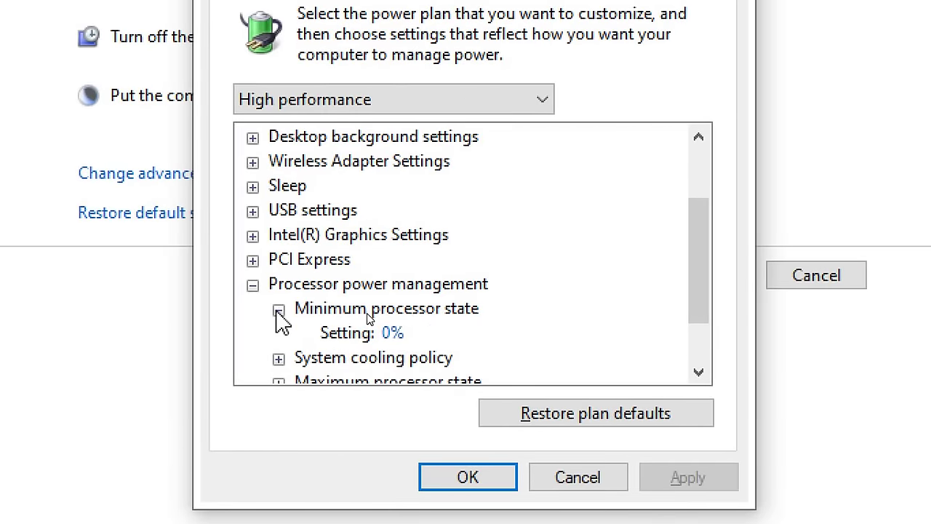
click(422, 328)
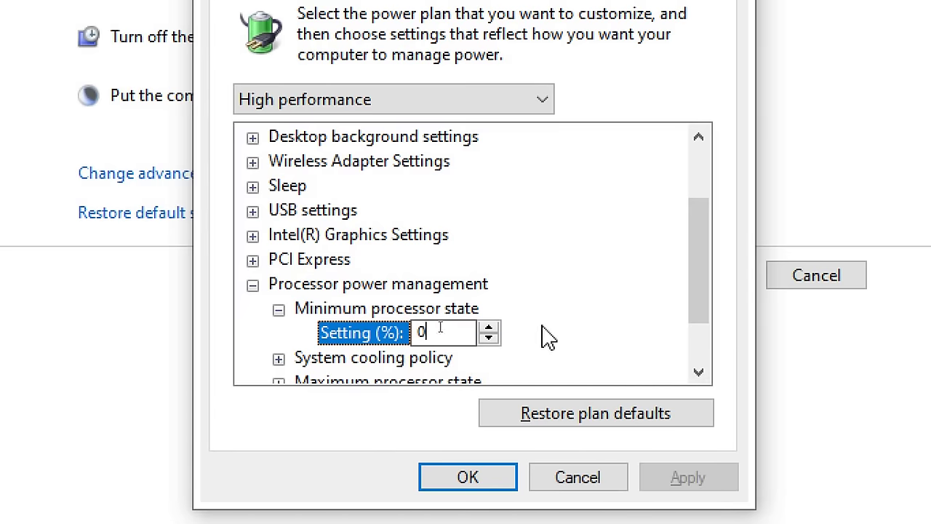
scroll(267, 349, down, 1)
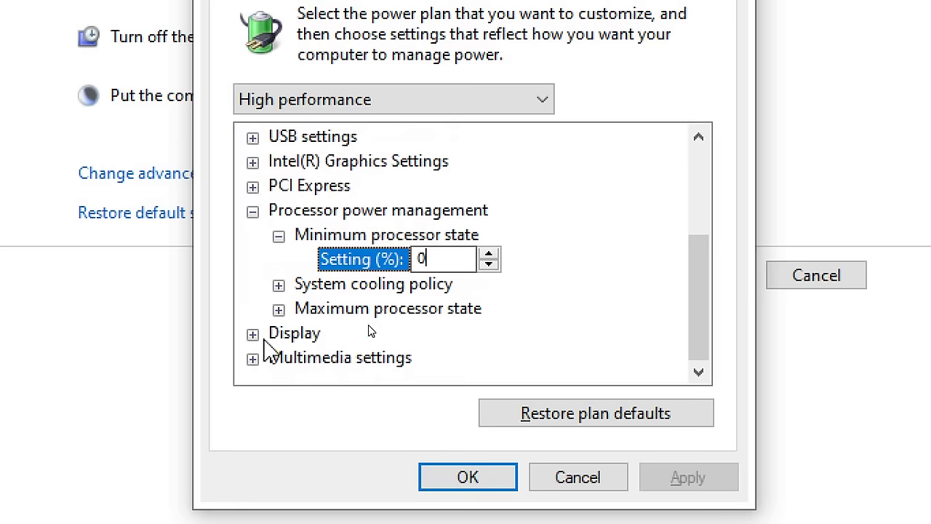
click(279, 284)
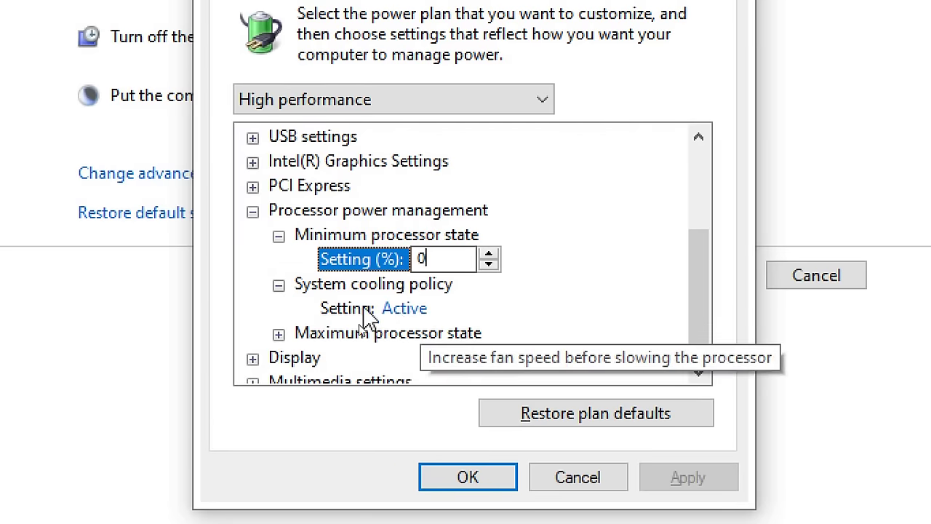
click(278, 335)
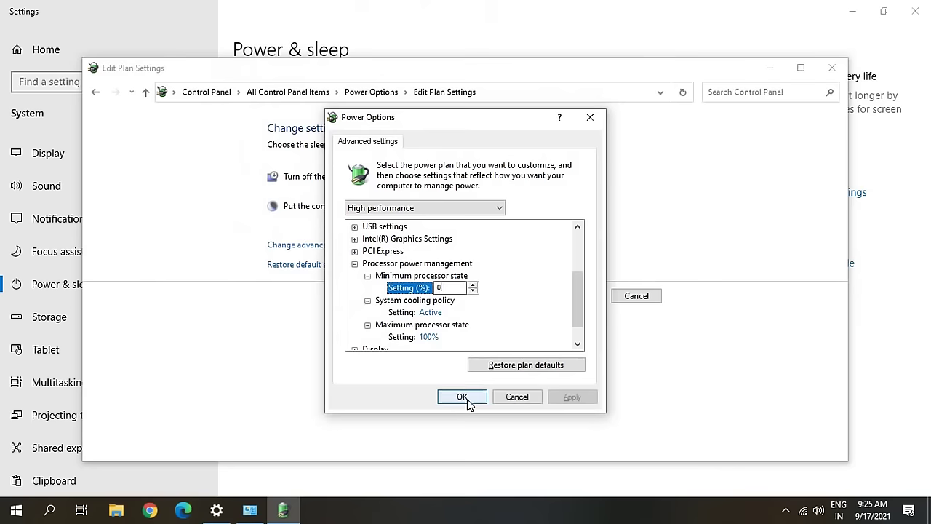
click(477, 444)
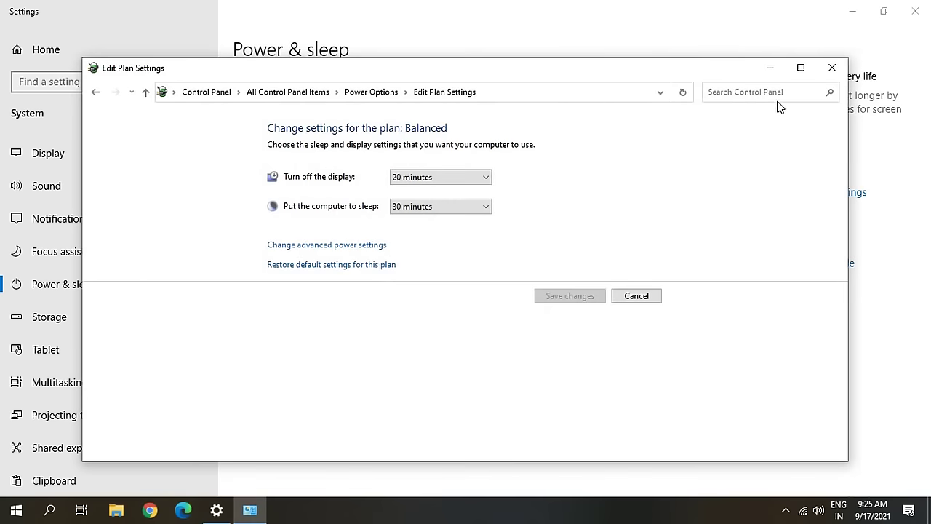
Close both the Edit Plan Settings window and the Settings window
click(823, 71)
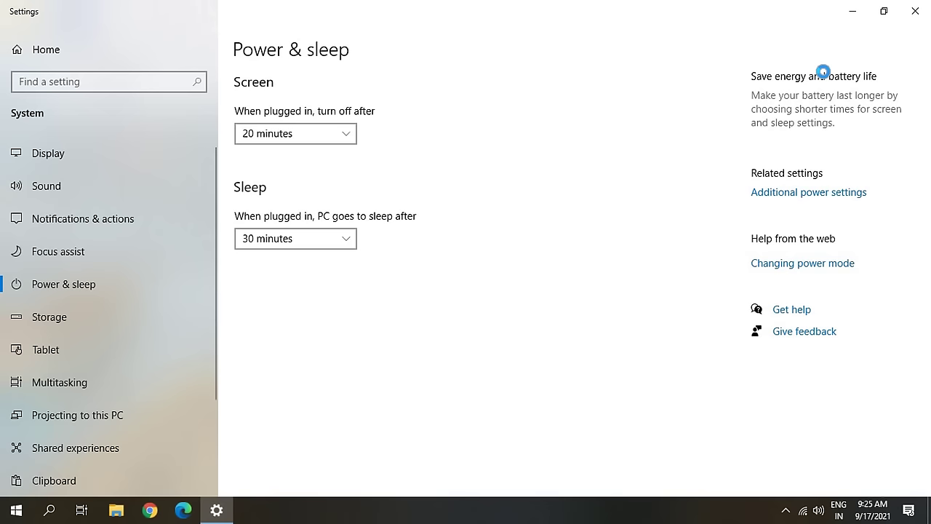
click(914, 11)
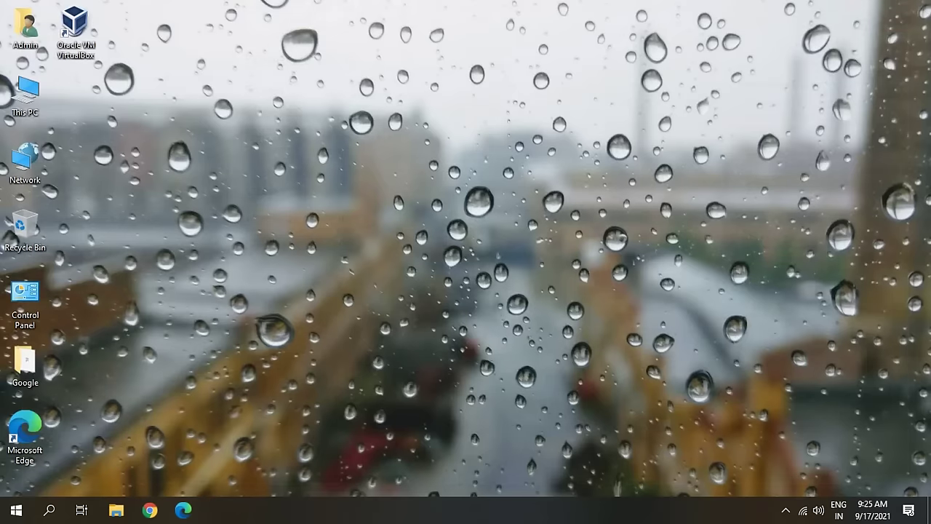
Launch Task Manager from the Start button's Win+X menu
right_click(16, 510)
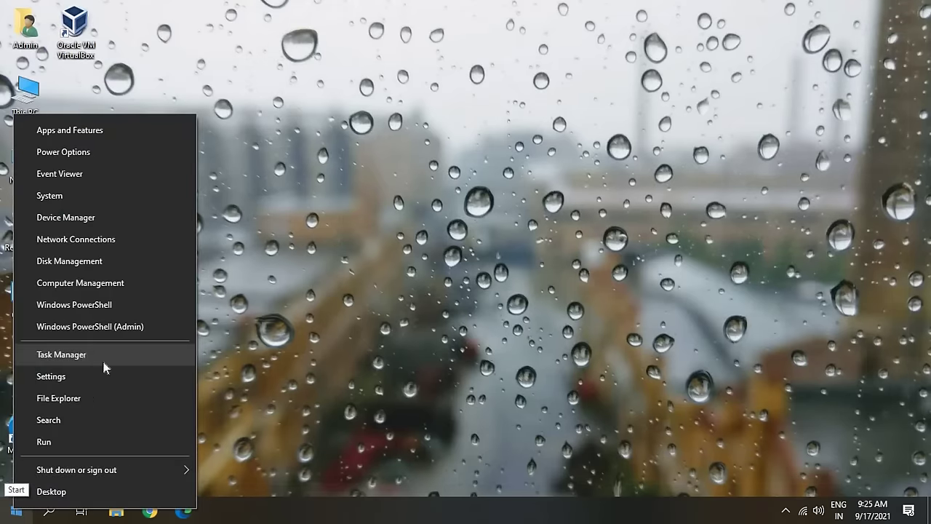
click(77, 355)
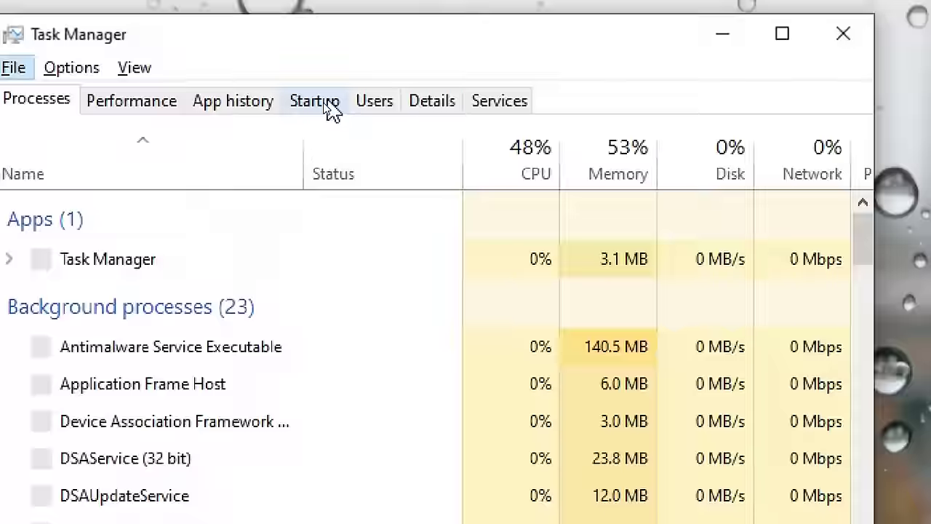
On the Startup tab, check that Cortana and Intel Driver & Support Assistant are disabled
click(330, 108)
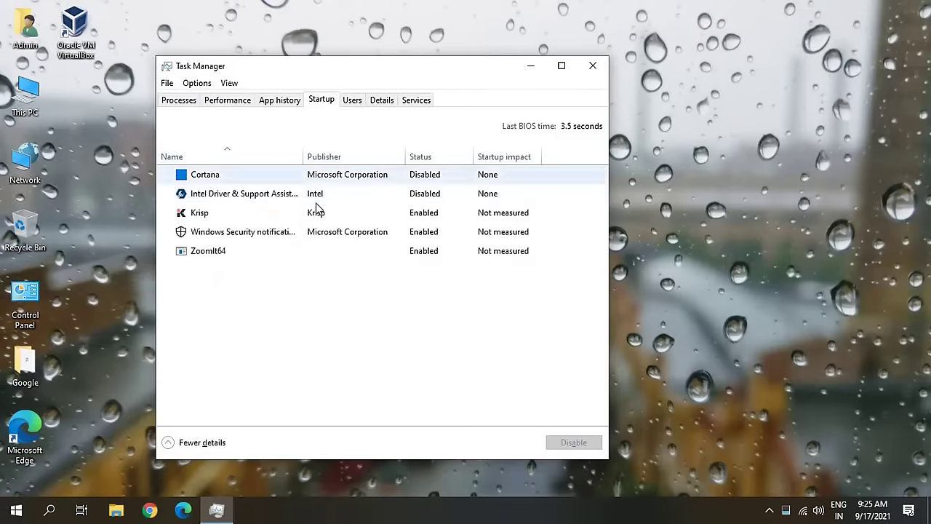
click(261, 178)
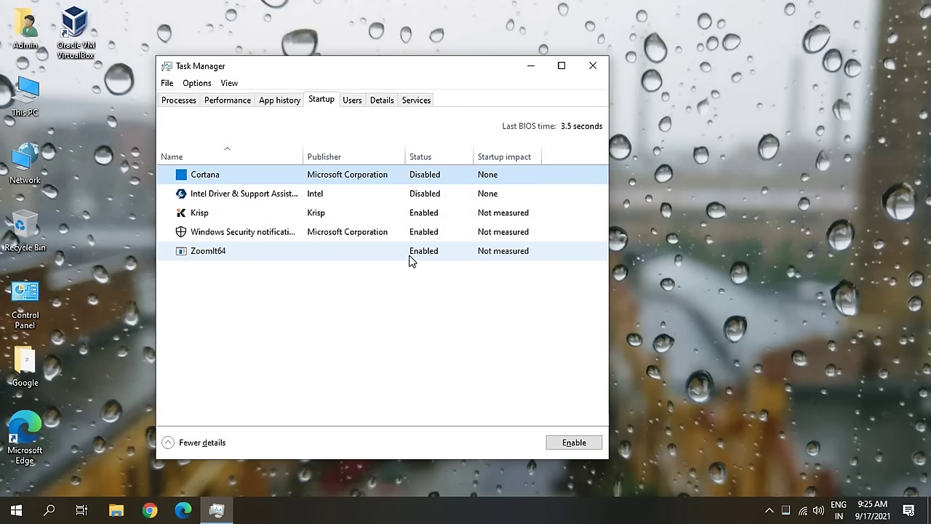
click(419, 198)
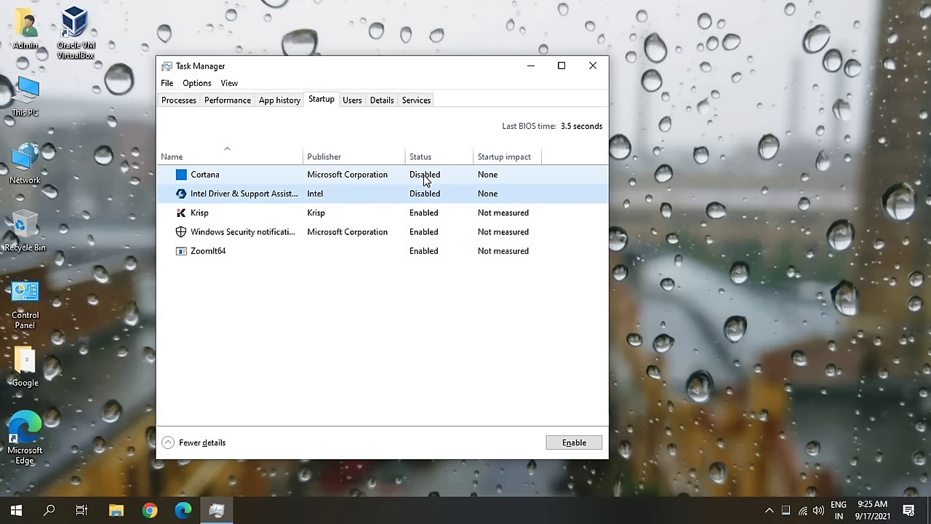
right_click(426, 181)
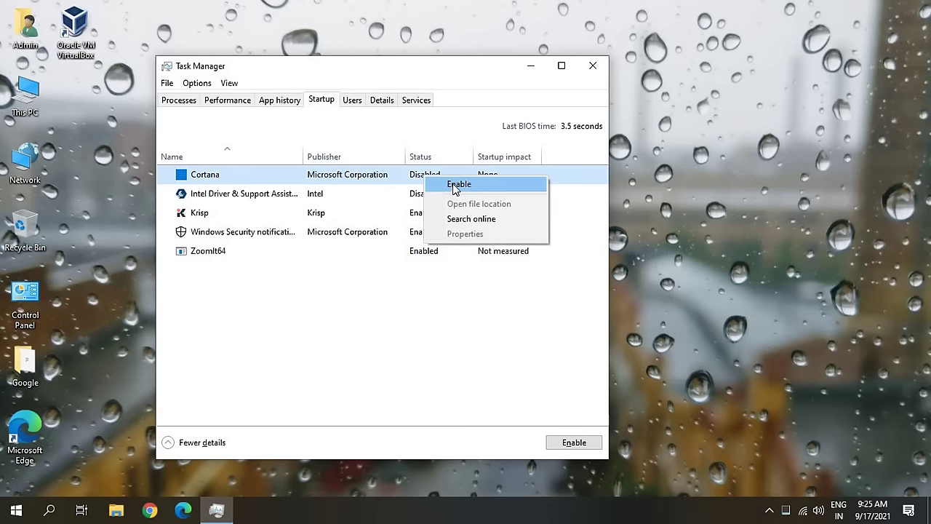
click(383, 284)
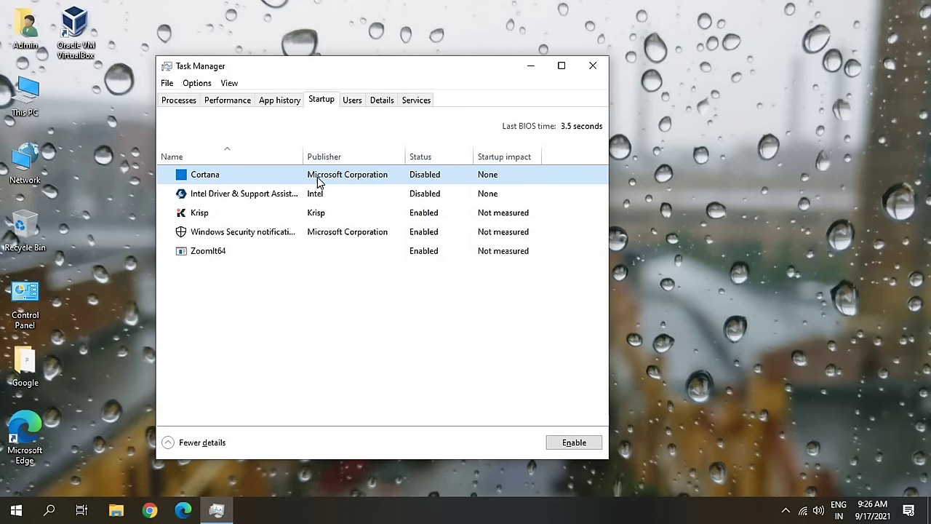
right_click(373, 174)
click(353, 316)
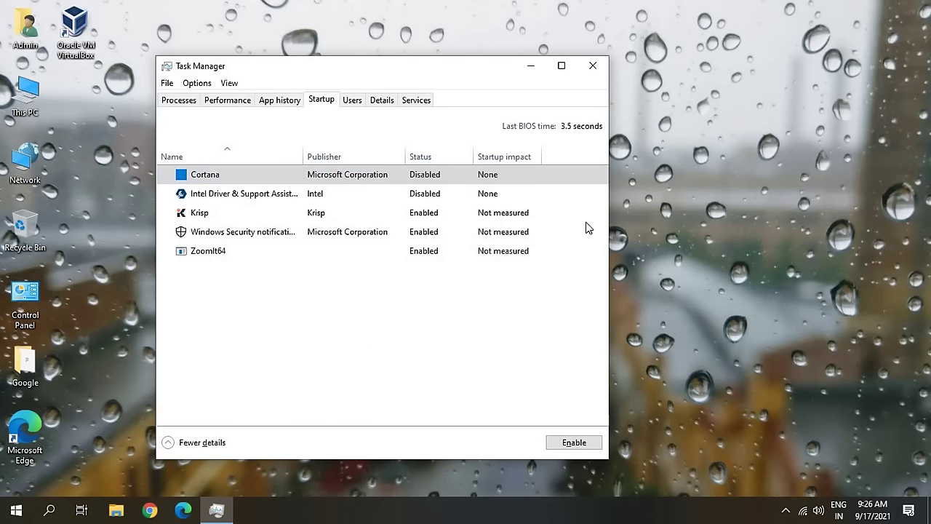
Close Task Manager with Alt+F4
key(alt+F4)
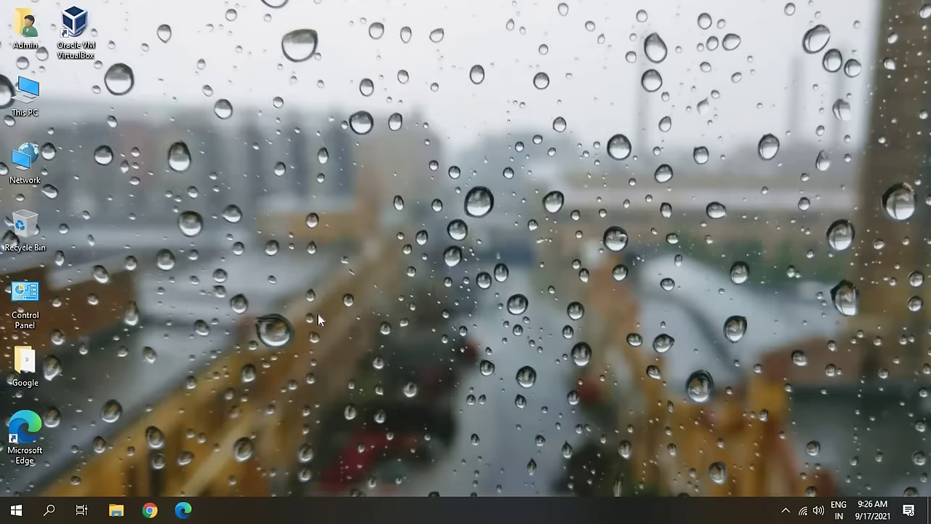